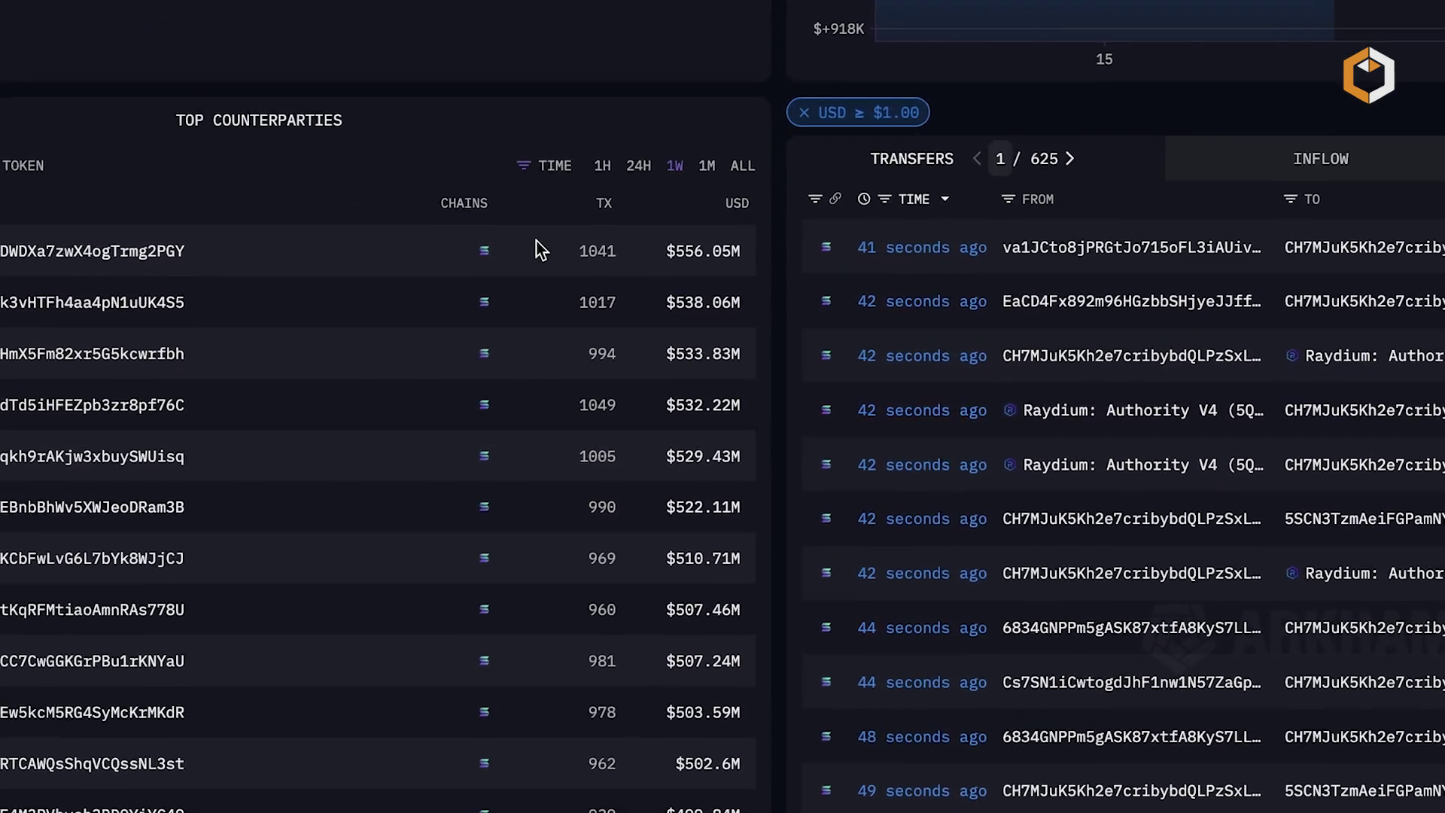
- Switch the Top Counterparties table to the 24H time range
left_click(638, 166)
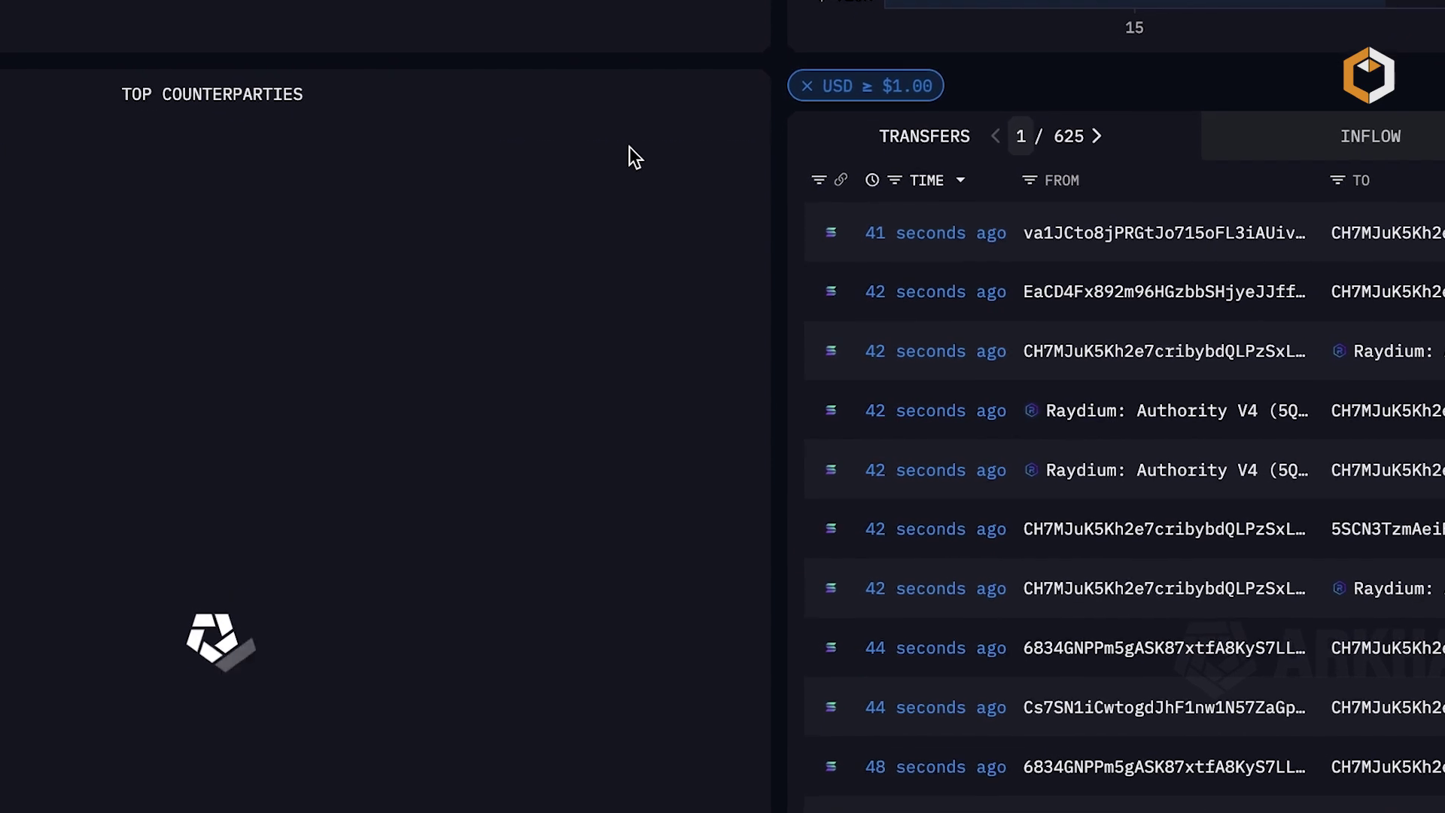